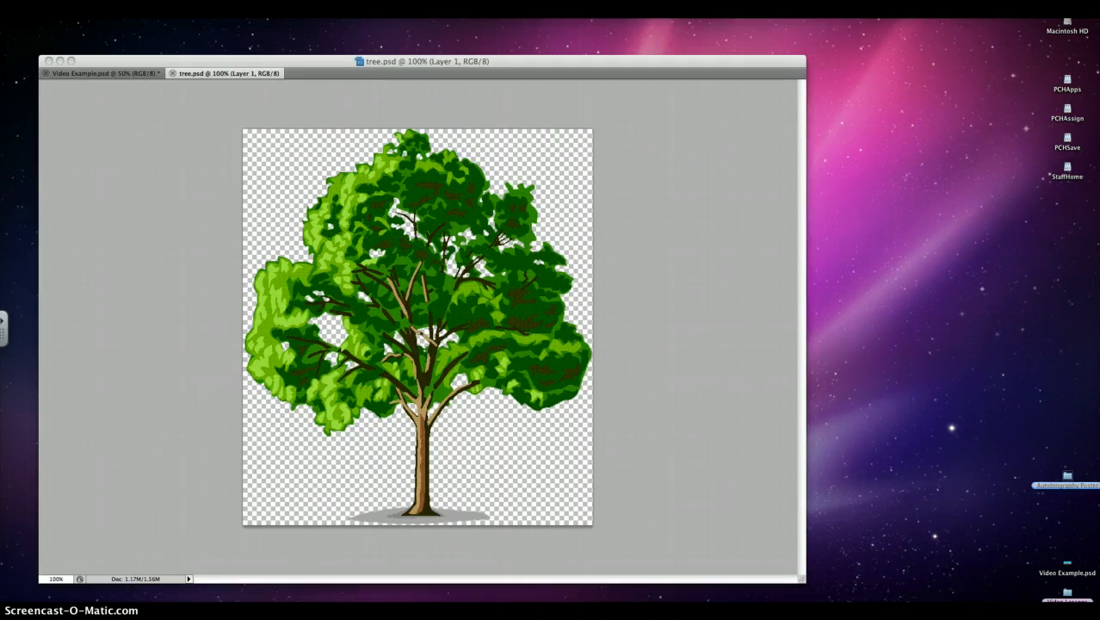
Float tree.psd in its own window and copy its tree into Video Example.psd, on the hill left of the globe
{"action": "left_click", "coordinate": [187, 508]}
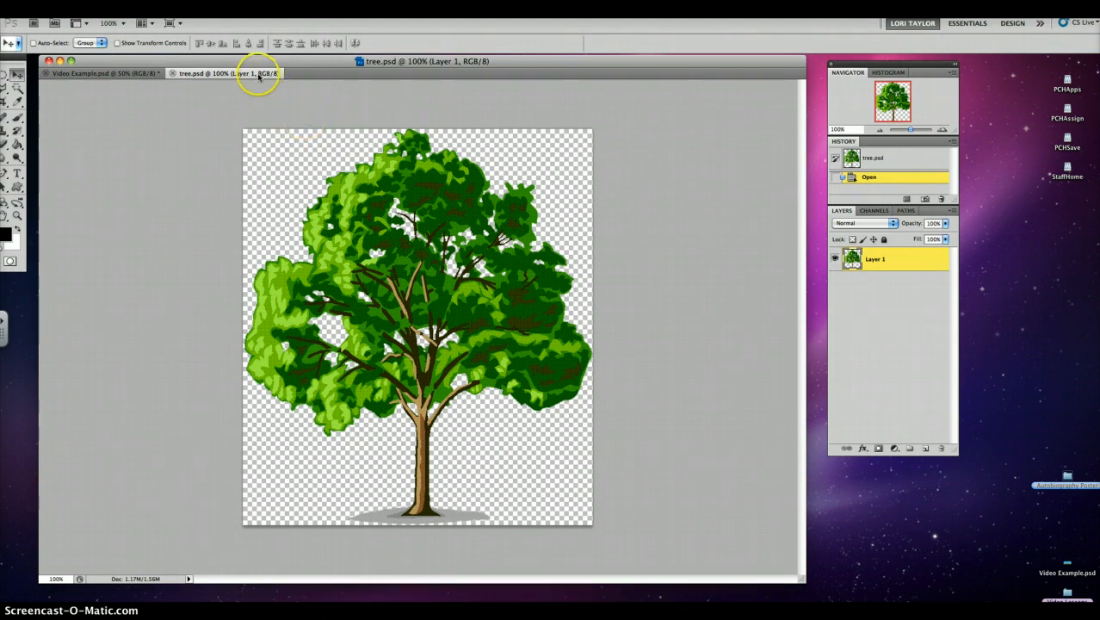
{"action": "left_click_drag", "start_coordinate": [265, 73], "coordinate": [404, 111]}
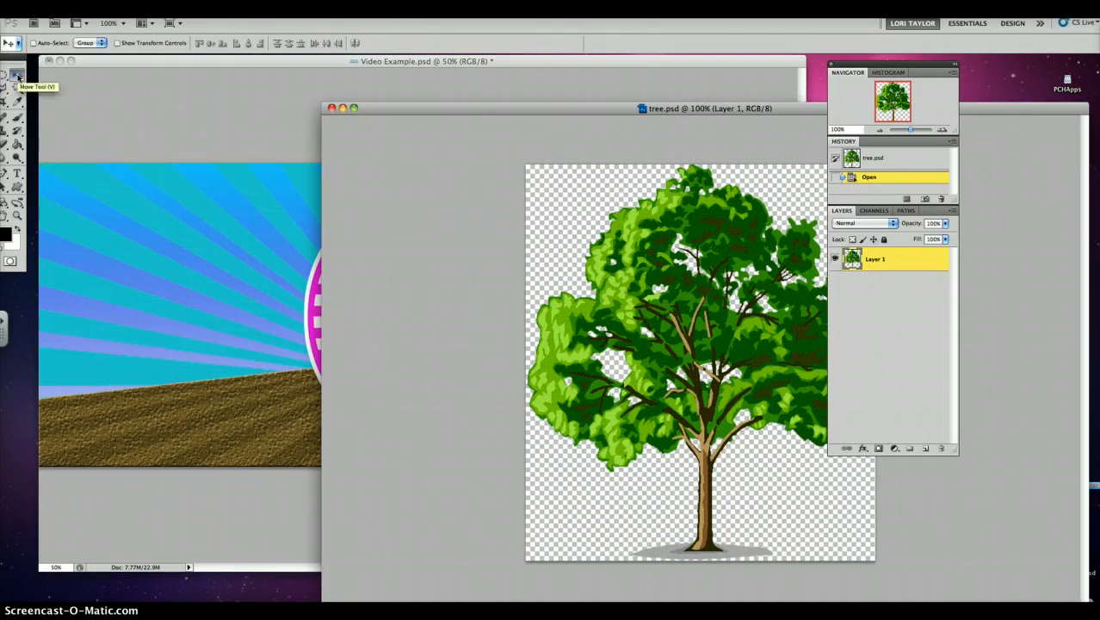
{"action": "left_click_drag", "start_coordinate": [618, 308], "coordinate": [161, 309]}
{"action": "left_click", "coordinate": [203, 298]}
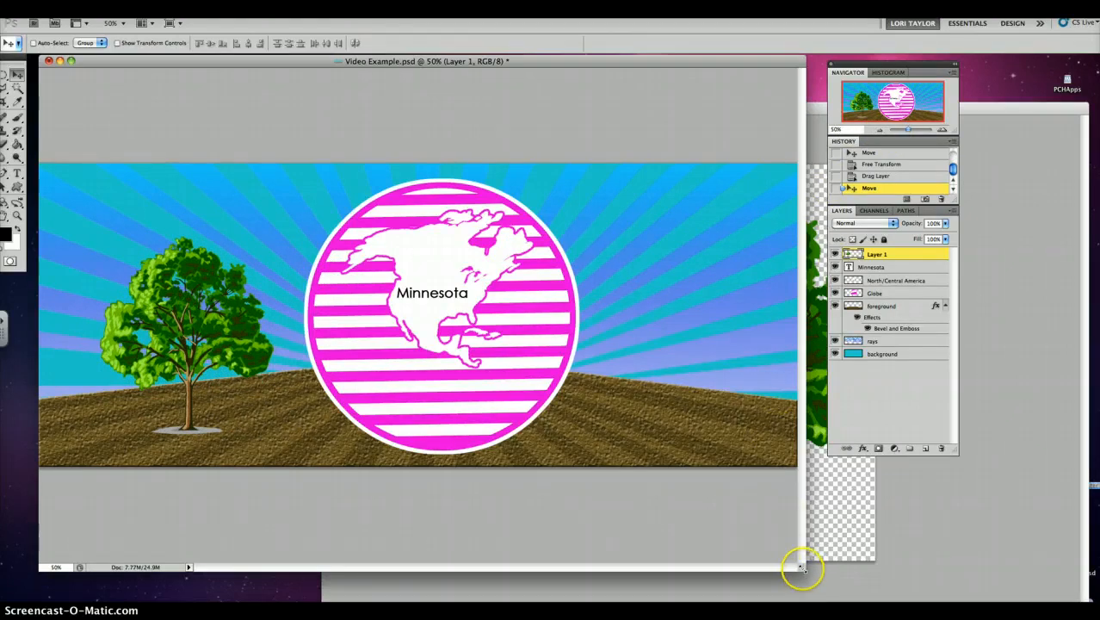
Move the tree against the globe's left edge and scale it proportionally to about 90%
{"action": "left_click_drag", "start_coordinate": [800, 568], "coordinate": [858, 571]}
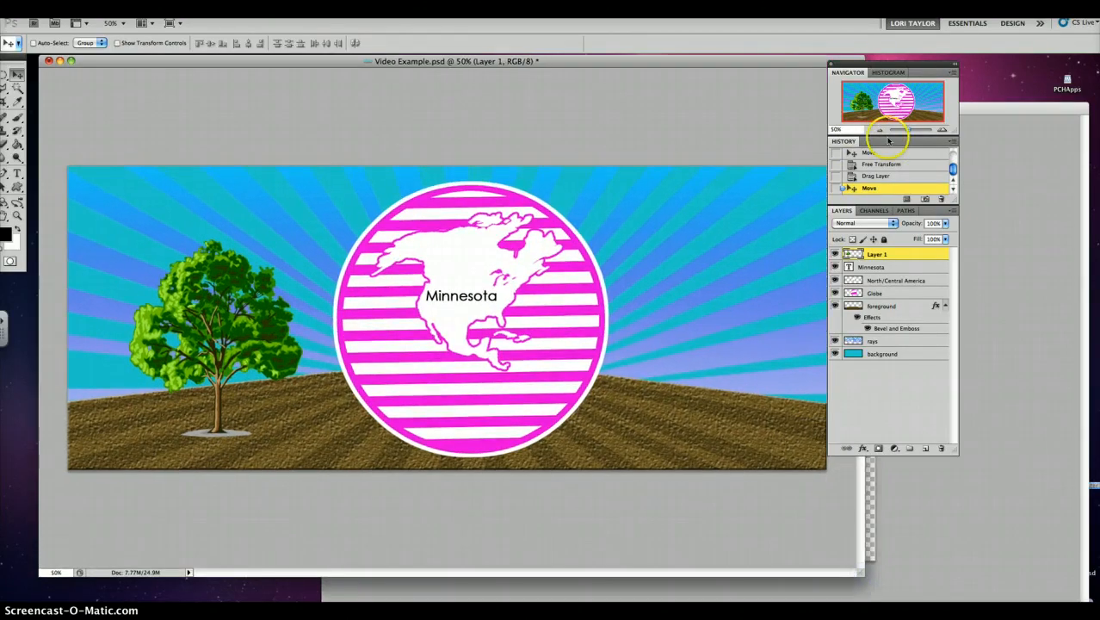
{"action": "left_click_drag", "start_coordinate": [856, 66], "coordinate": [893, 67]}
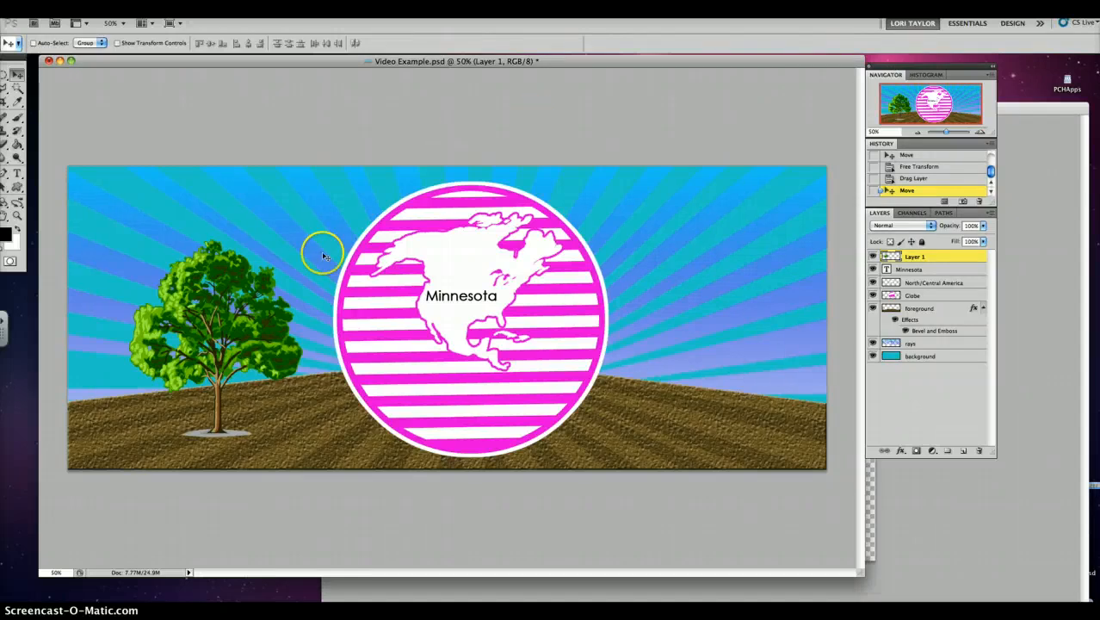
{"action": "left_click_drag", "start_coordinate": [221, 308], "coordinate": [313, 299]}
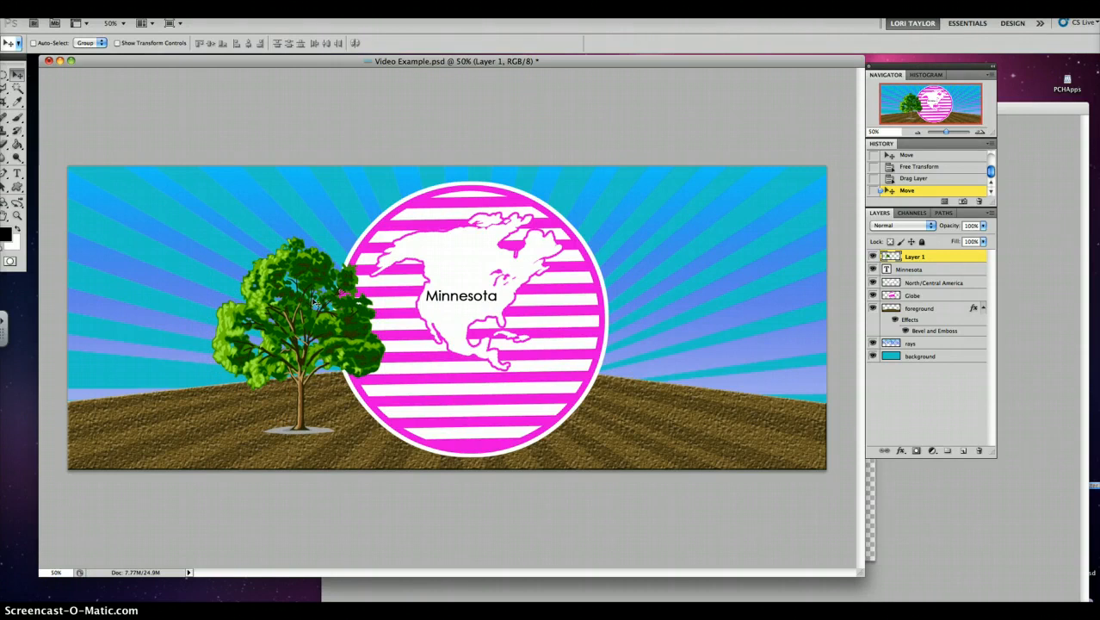
{"action": "key", "text": "ctrl+t"}
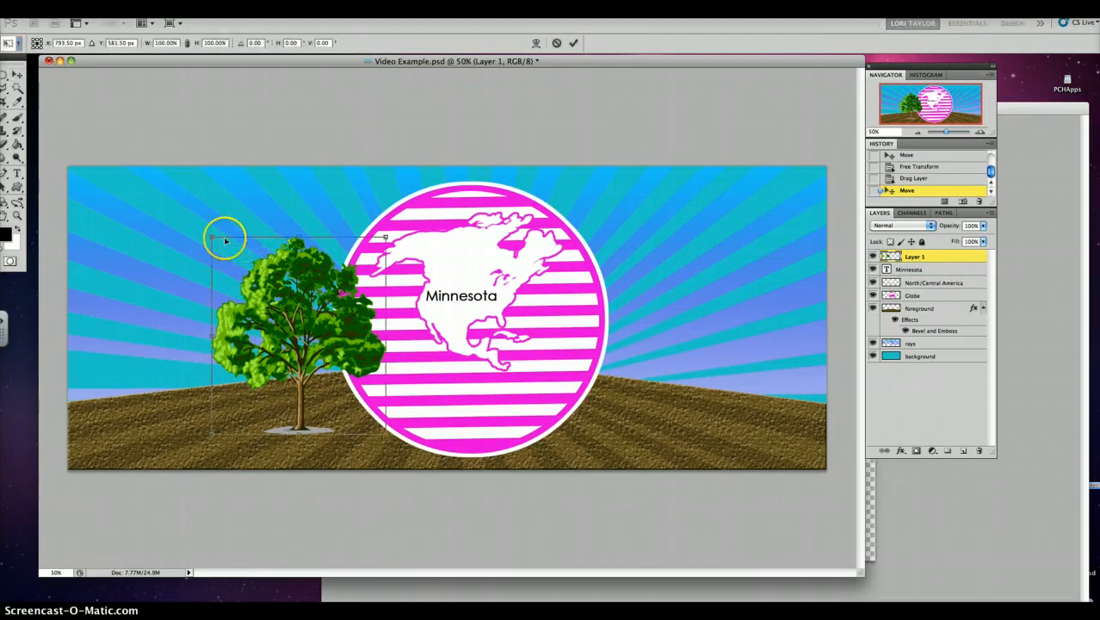
{"action": "left_click_drag", "start_coordinate": [216, 238], "coordinate": [234, 250]}
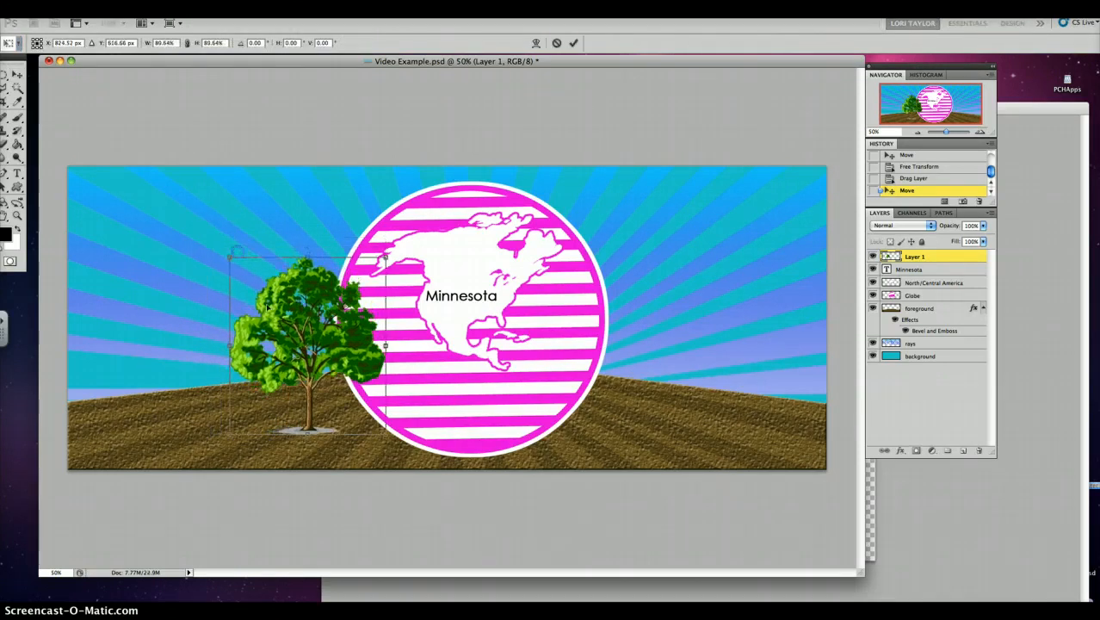
{"action": "key", "text": "Return"}
{"action": "left_click_drag", "start_coordinate": [263, 303], "coordinate": [268, 297]}
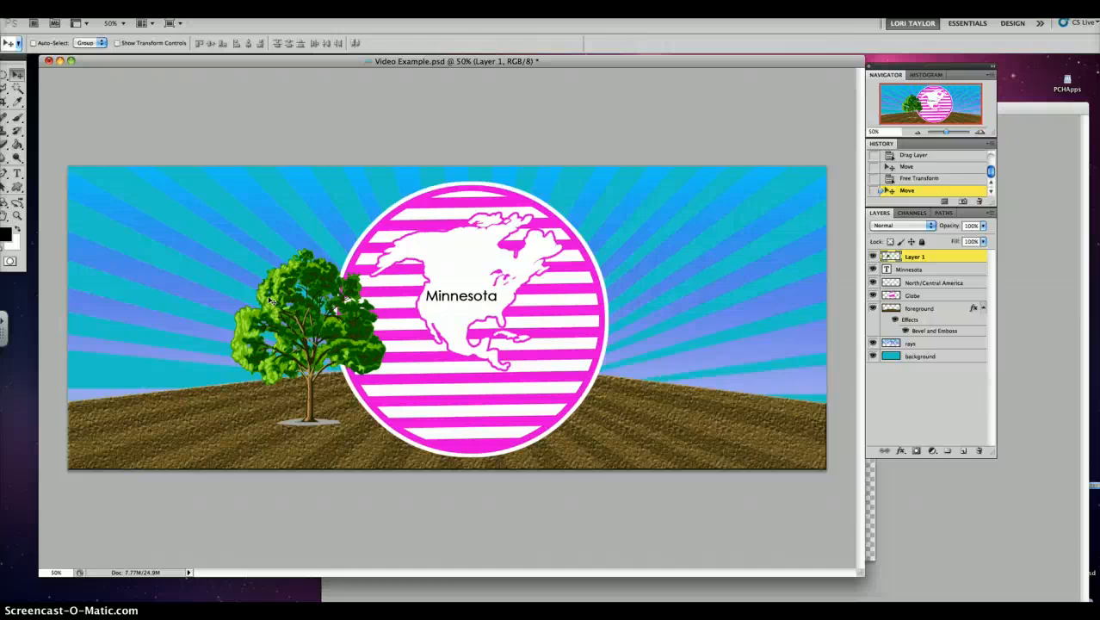
Duplicate the tree twice, placing one copy at the globe's right edge and one at the banner's far left
{"action": "left_click_drag", "start_coordinate": [270, 301], "coordinate": [604, 321]}
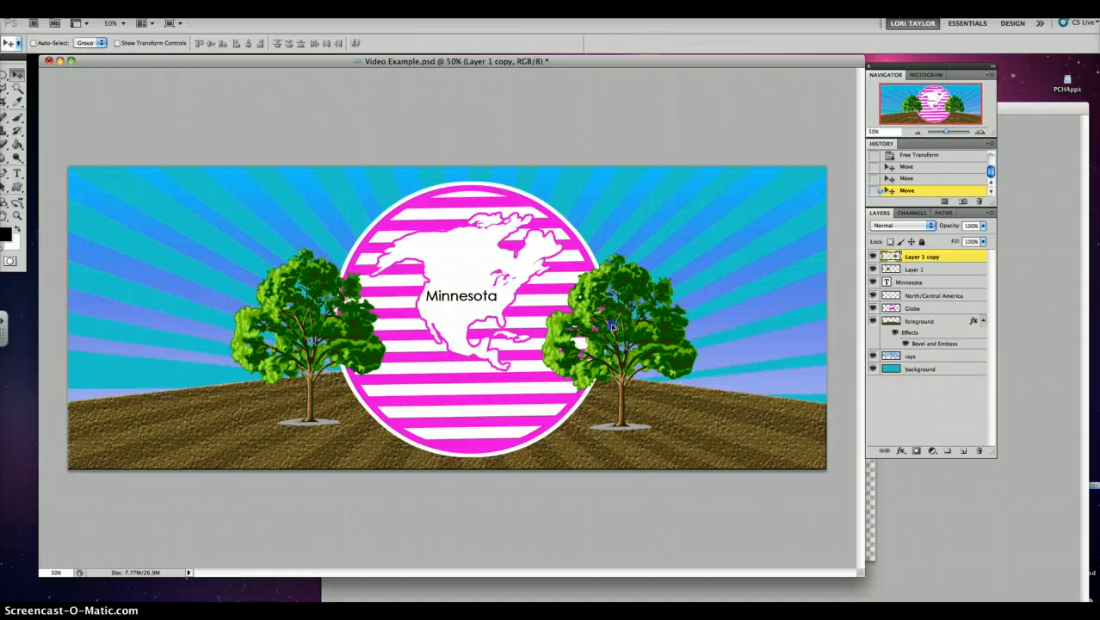
{"action": "left_click_drag", "start_coordinate": [611, 327], "coordinate": [147, 332]}
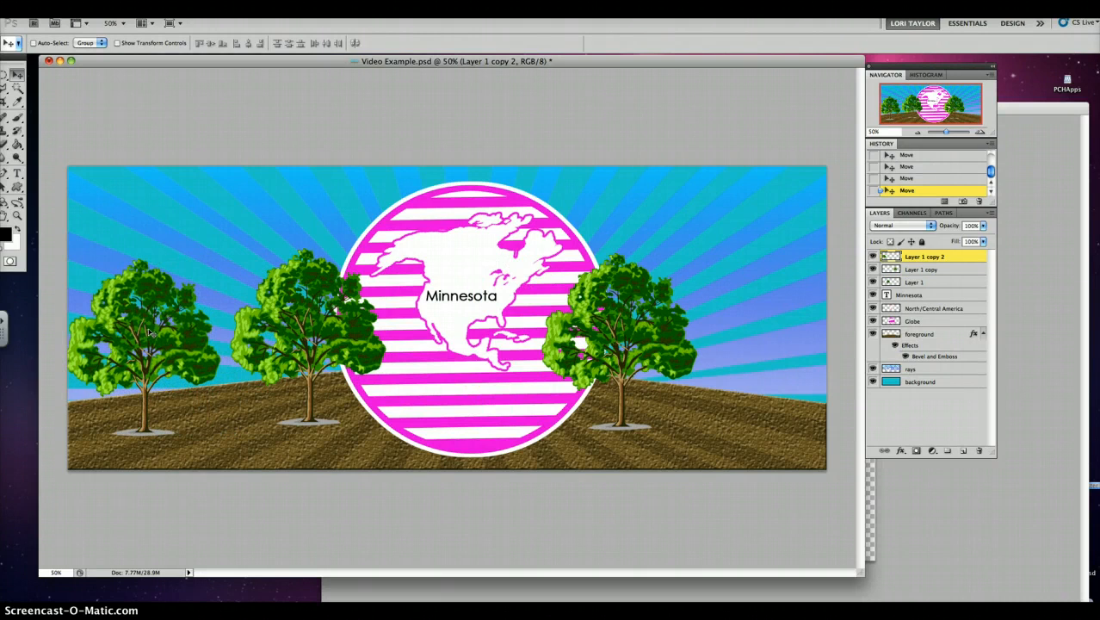
Shrink the far-left tree copy to a tiny tree and place it on the horizon
{"action": "key", "text": "super+t"}
{"action": "left_click_drag", "start_coordinate": [226, 257], "coordinate": [91, 375]}
{"action": "double_click", "coordinate": [90, 413]}
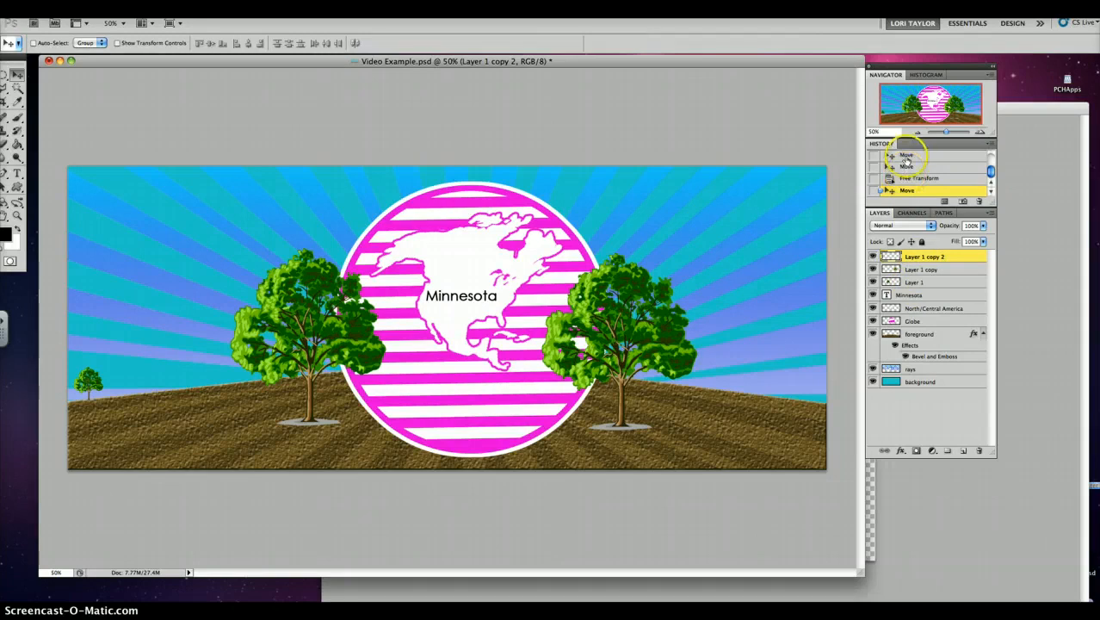
Rename the tiny tree's layer as small tree and place eight copies along the horizon on both sides of the banner
{"action": "double_click", "coordinate": [914, 258]}
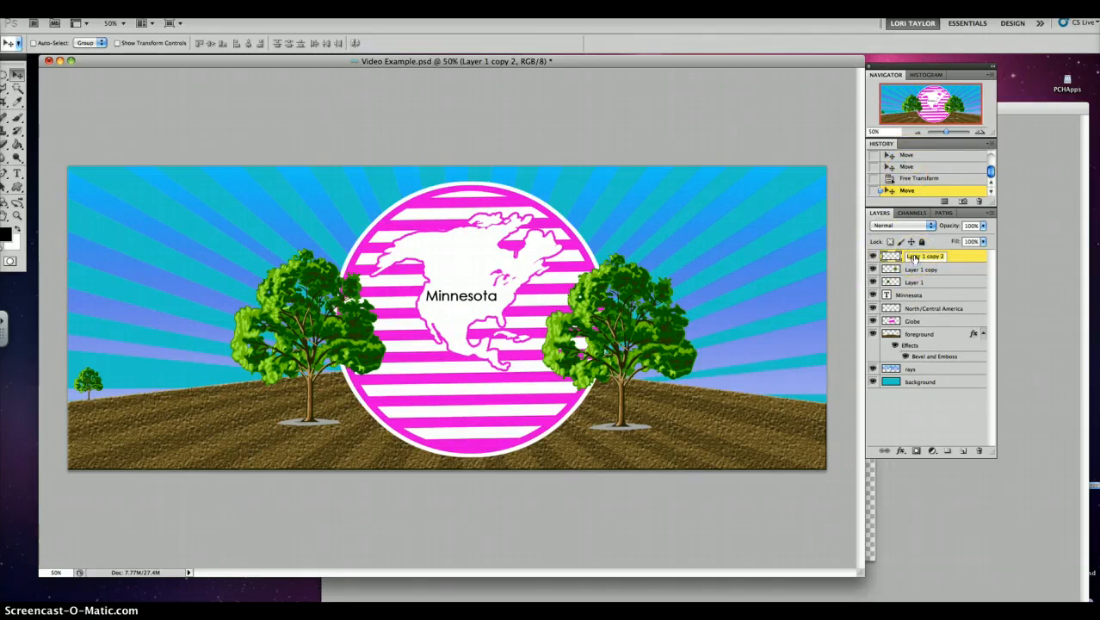
{"action": "left_click", "coordinate": [960, 259]}
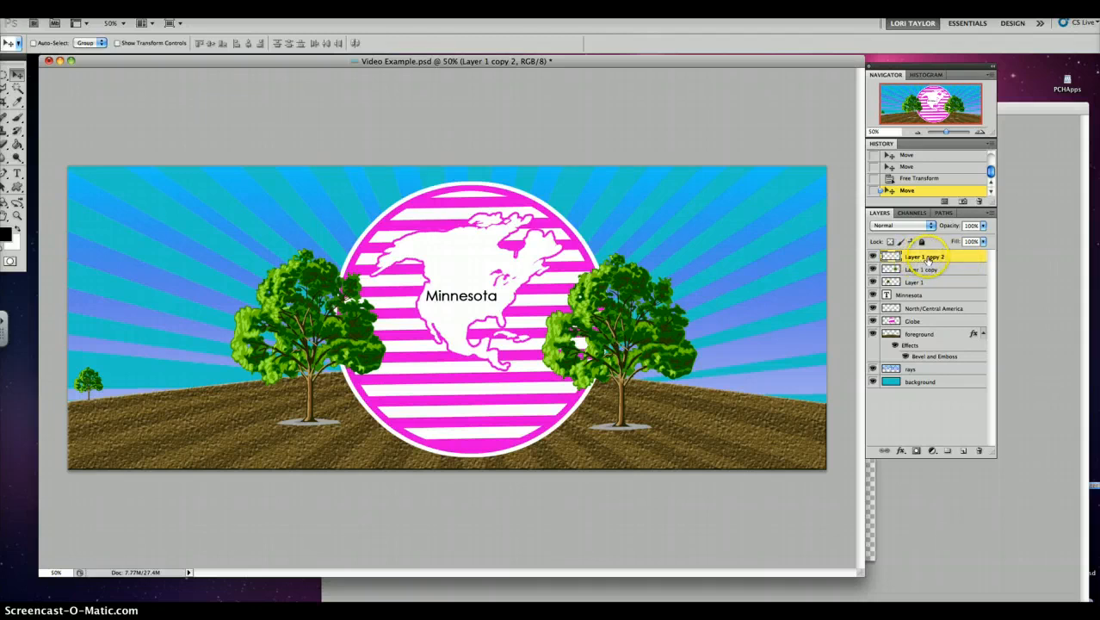
{"action": "double_click", "coordinate": [927, 258]}
{"action": "type", "text": "small tree"}
{"action": "key", "text": "Return"}
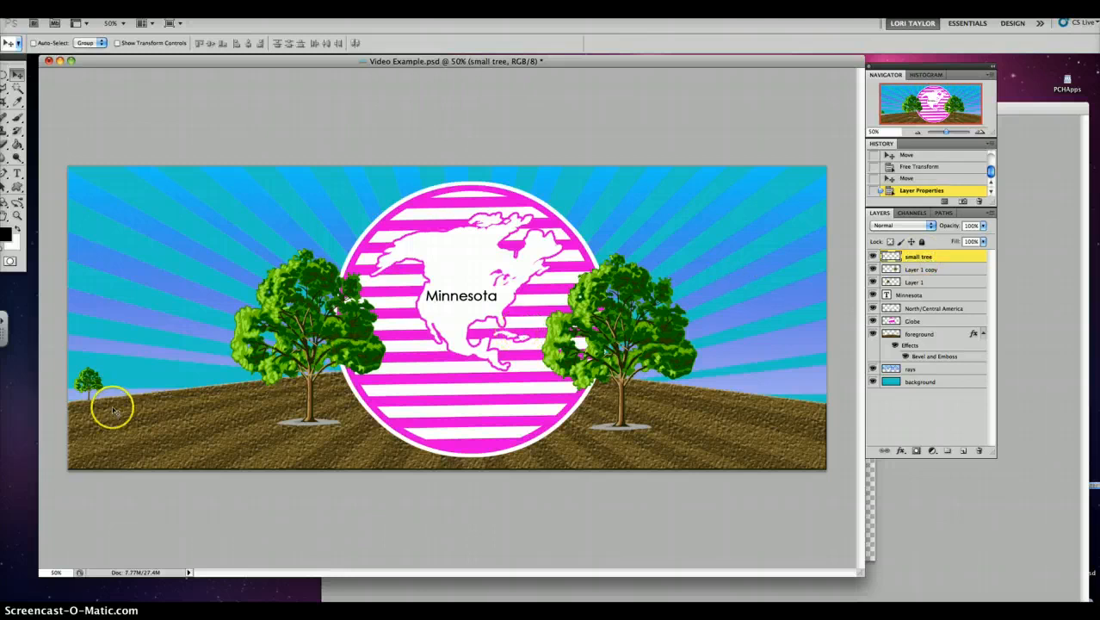
{"action": "left_click_drag", "start_coordinate": [113, 410], "coordinate": [804, 385]}
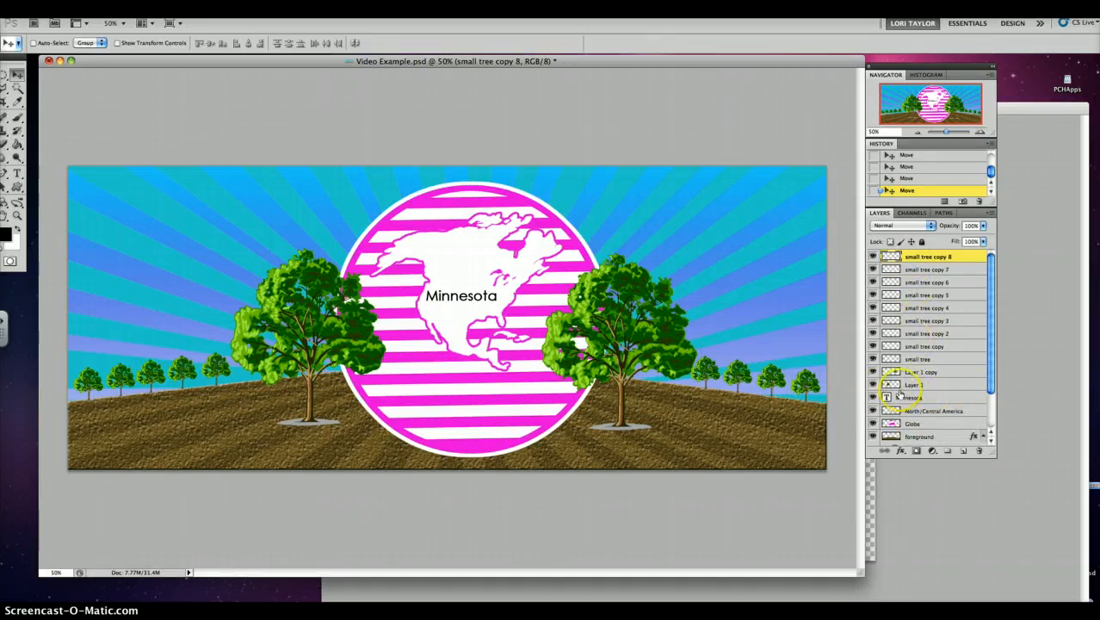
Rename Layer 1, which holds the big tree left of the globe, as large tree
{"action": "left_click", "coordinate": [871, 385]}
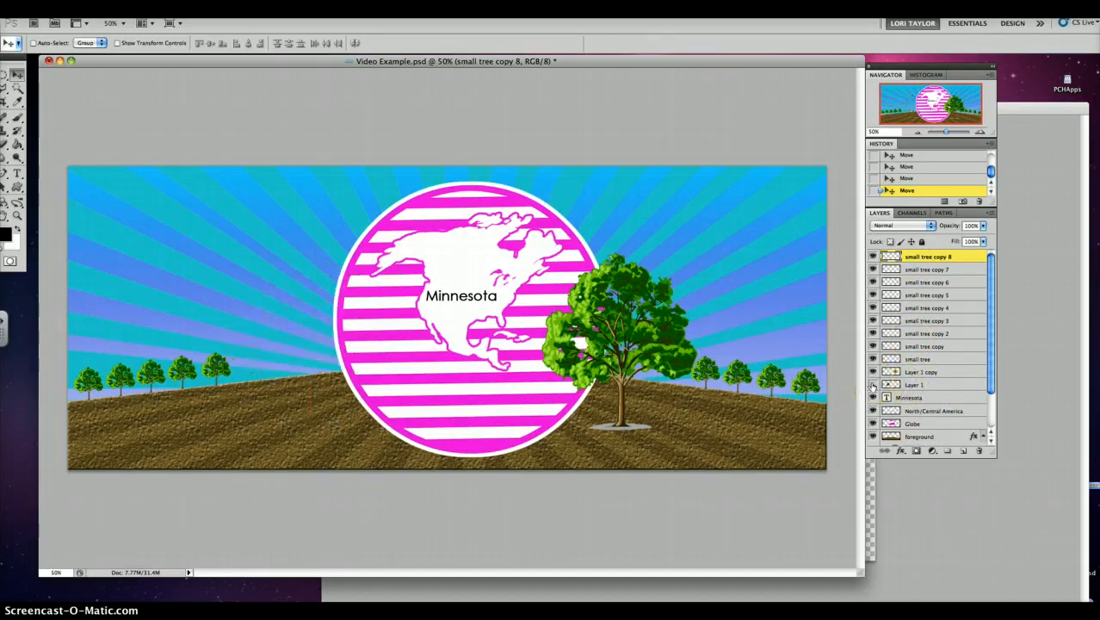
{"action": "left_click", "coordinate": [872, 384]}
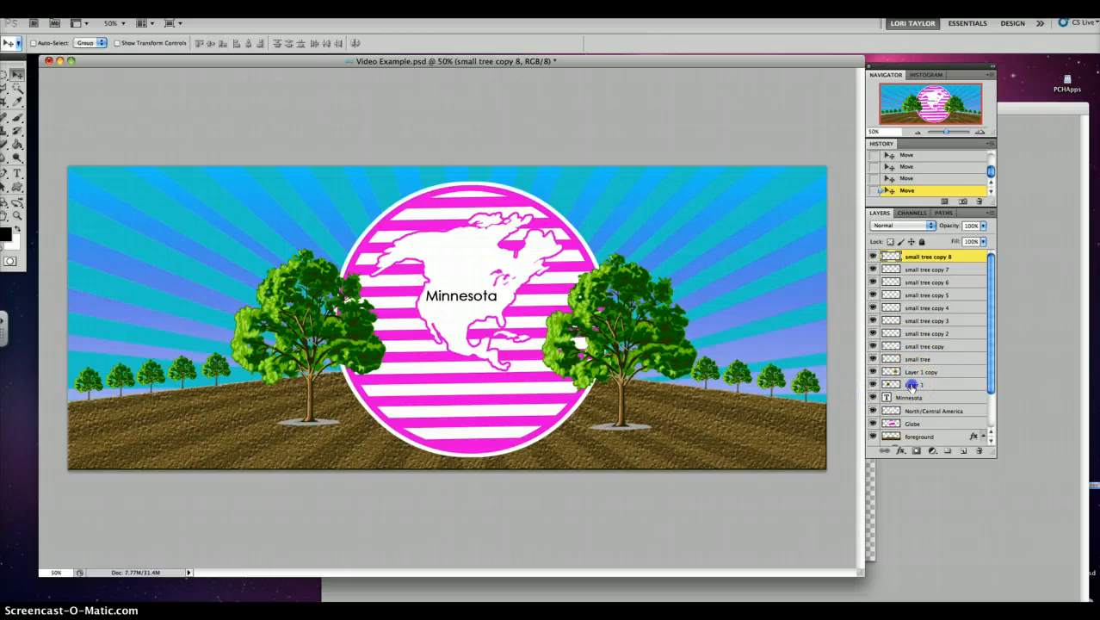
{"action": "double_click", "coordinate": [910, 385]}
{"action": "type", "text": "la"}
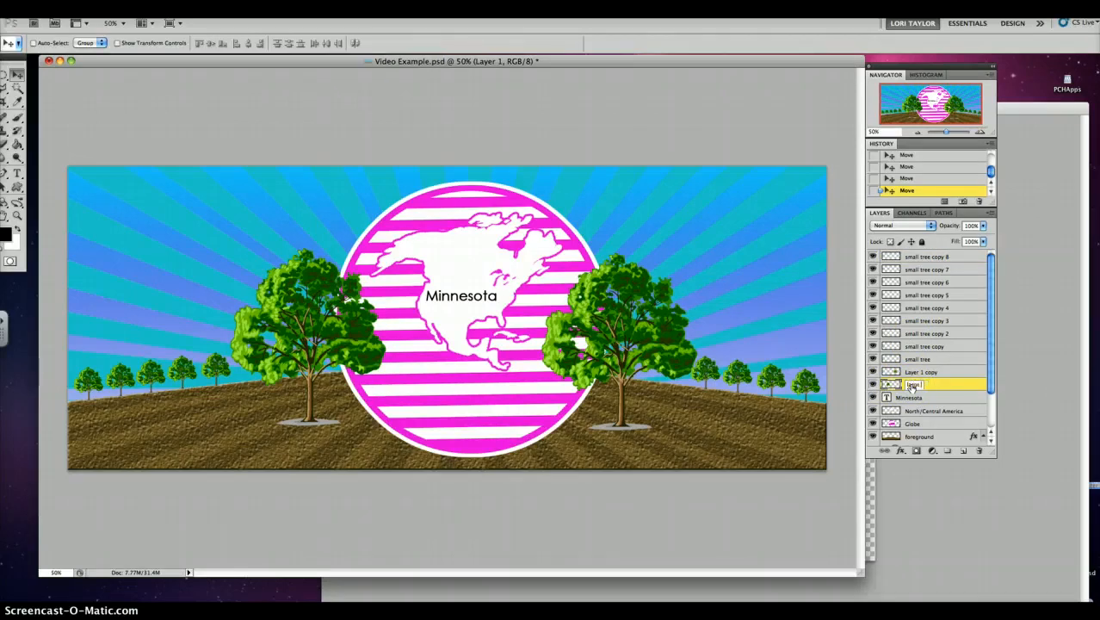
{"action": "type", "text": "rge tree"}
{"action": "key", "text": "Return"}
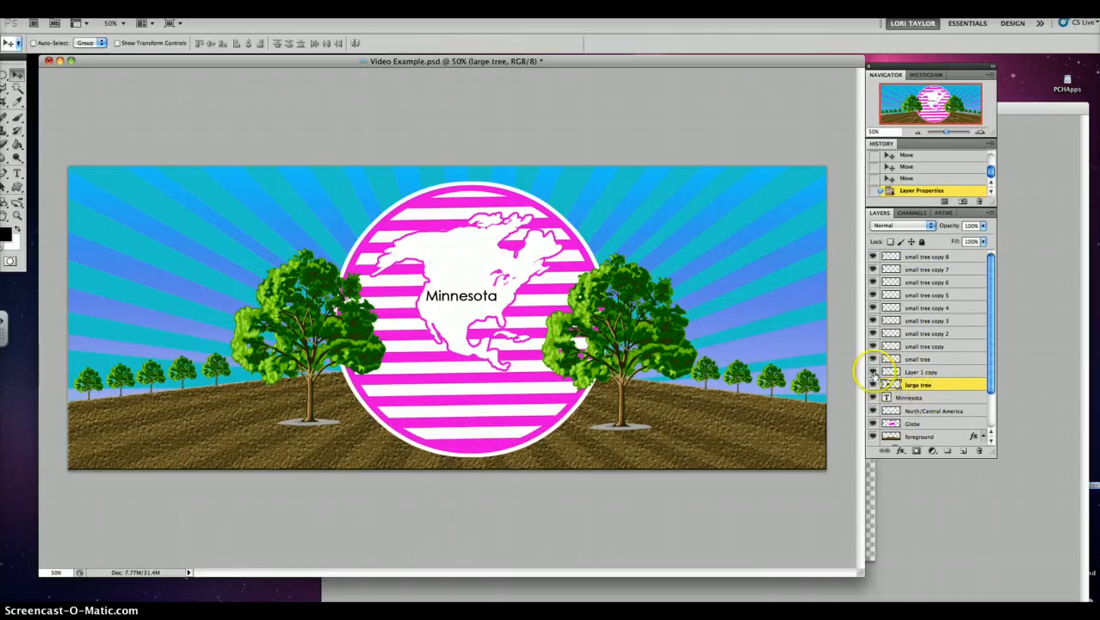
Rename Layer 1 copy, the big tree right of the globe, as large tree
{"action": "left_click", "coordinate": [872, 371]}
{"action": "left_click", "coordinate": [873, 372]}
{"action": "left_click", "coordinate": [921, 372]}
{"action": "double_click", "coordinate": [920, 371]}
{"action": "type", "text": "large tree"}
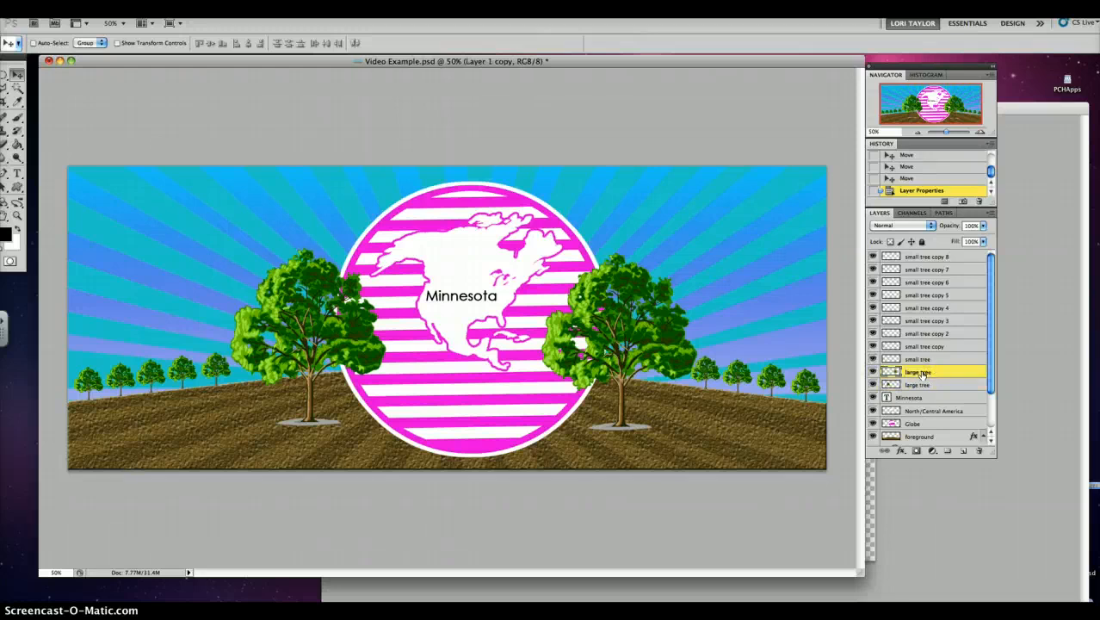
{"action": "key", "text": "Return"}
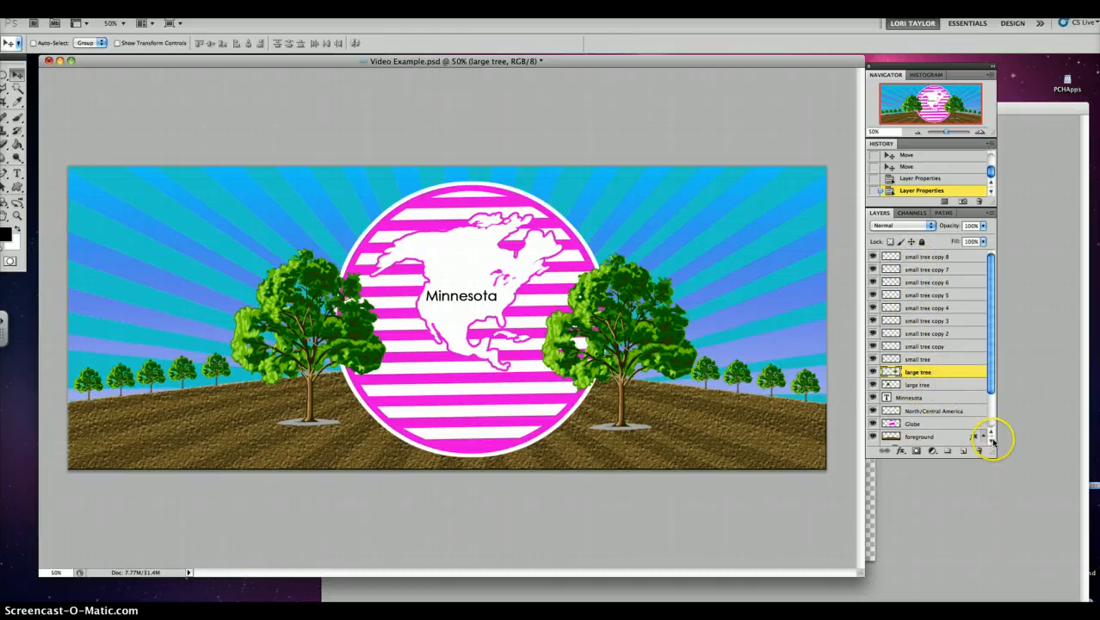
Create a new layer group above the small tree layers and name it trees
{"action": "left_click_drag", "start_coordinate": [994, 447], "coordinate": [1019, 520]}
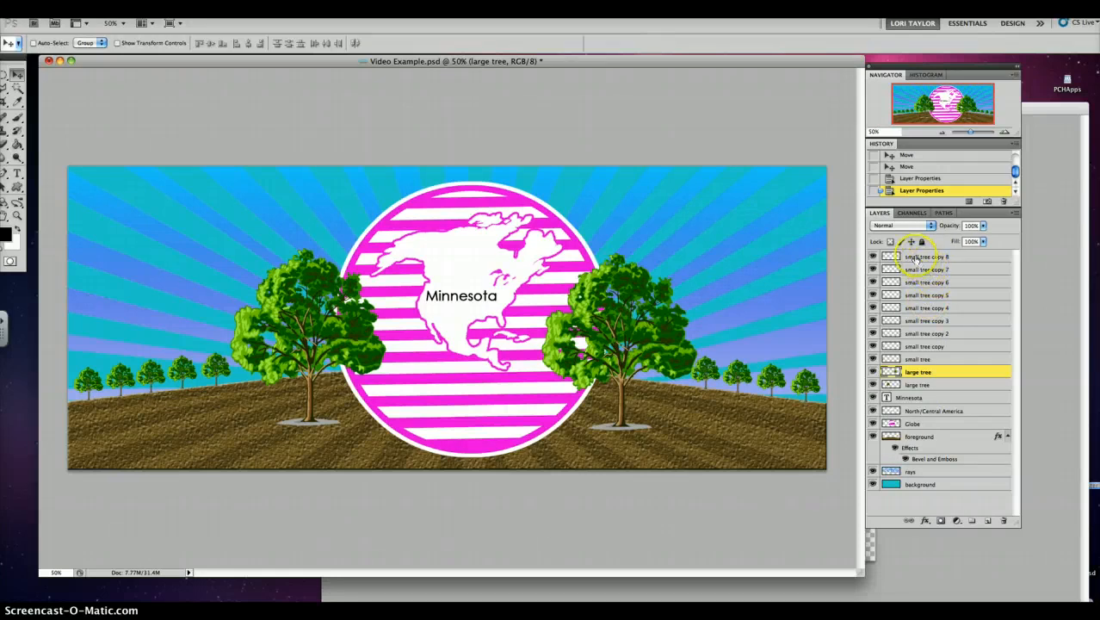
{"action": "left_click", "coordinate": [914, 256]}
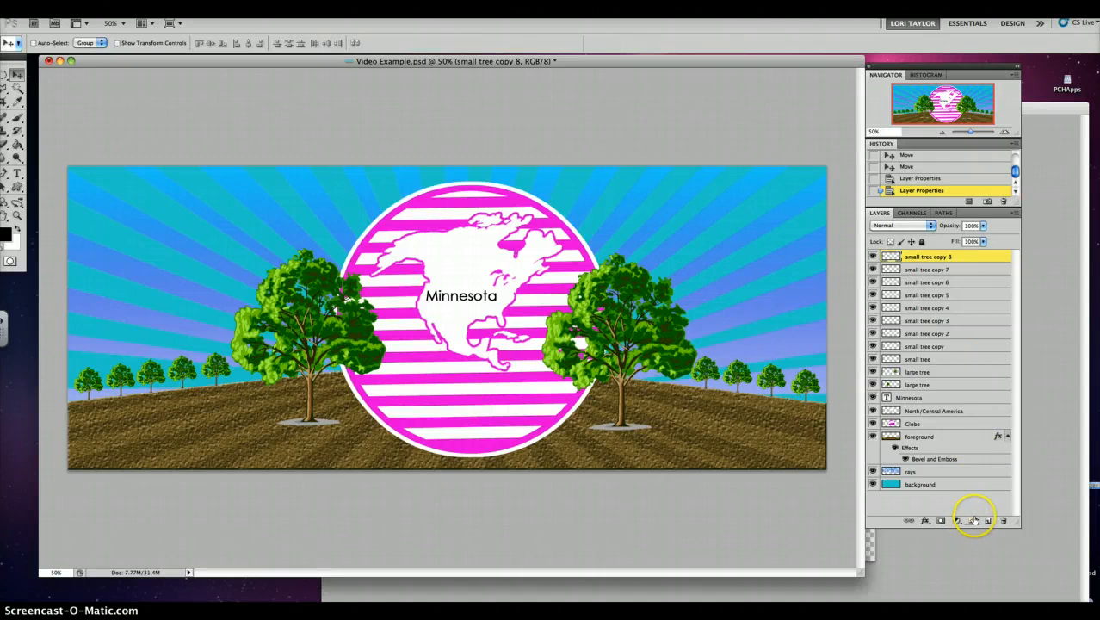
{"action": "left_click", "coordinate": [971, 522]}
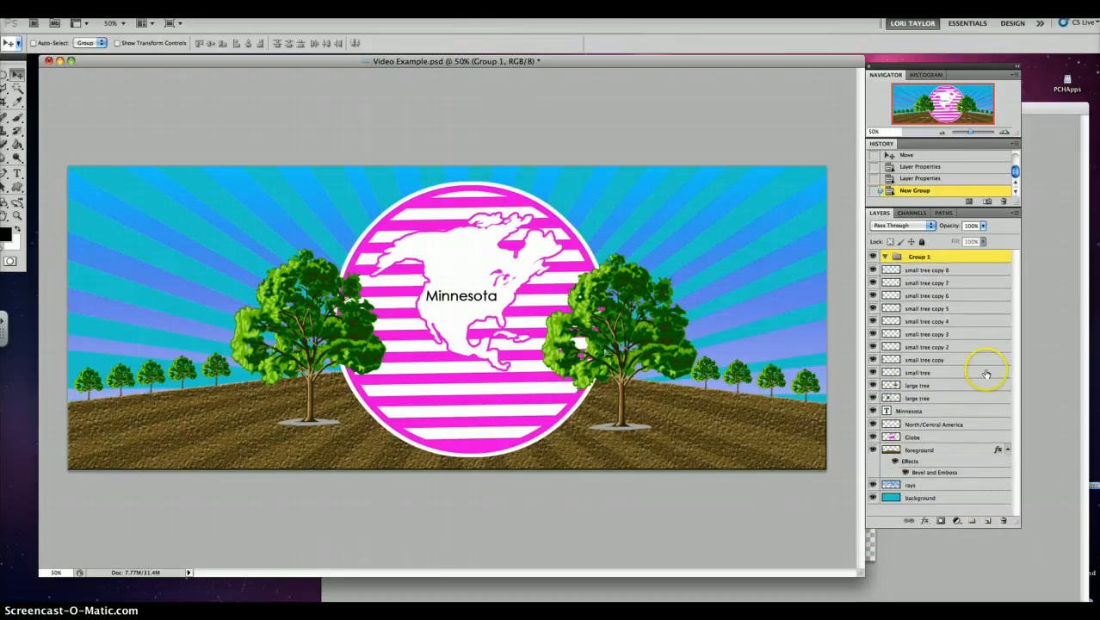
{"action": "double_click", "coordinate": [916, 258]}
{"action": "type", "text": "G"}
{"action": "key", "text": "Return"}
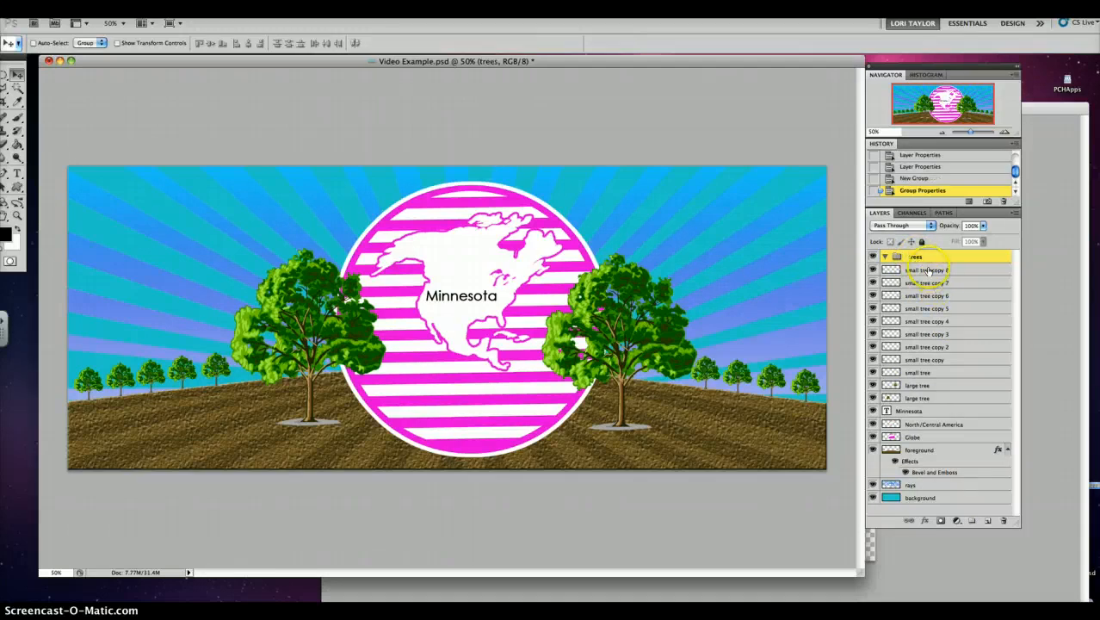
Move all small tree and large tree layers into the trees group and collapse the group
{"action": "left_click", "coordinate": [928, 271]}
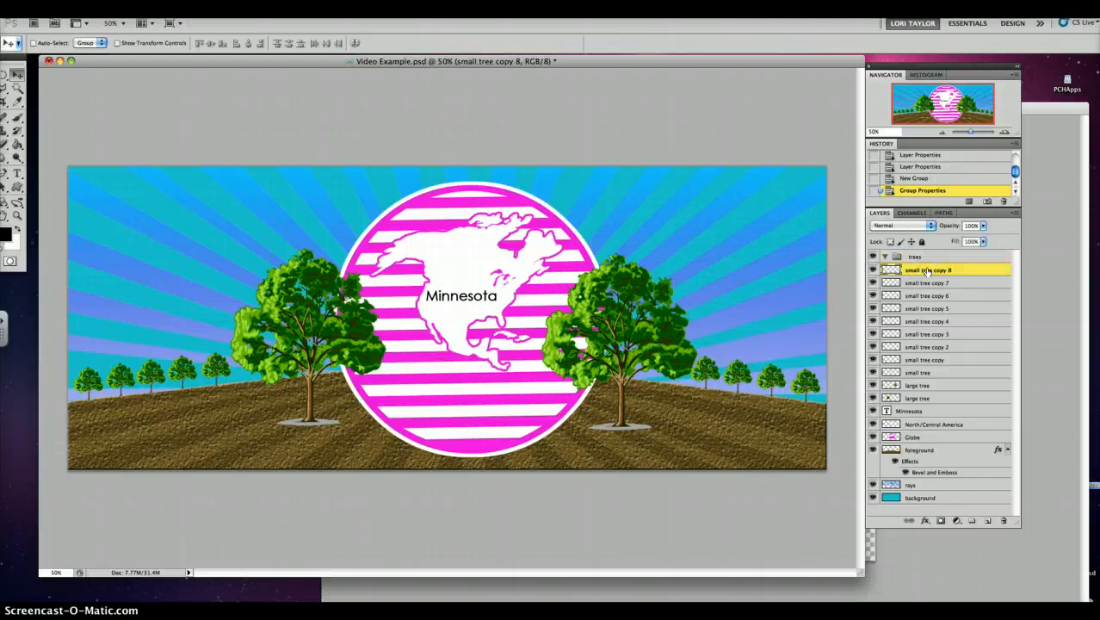
{"action": "left_click", "coordinate": [915, 400], "text": "shift"}
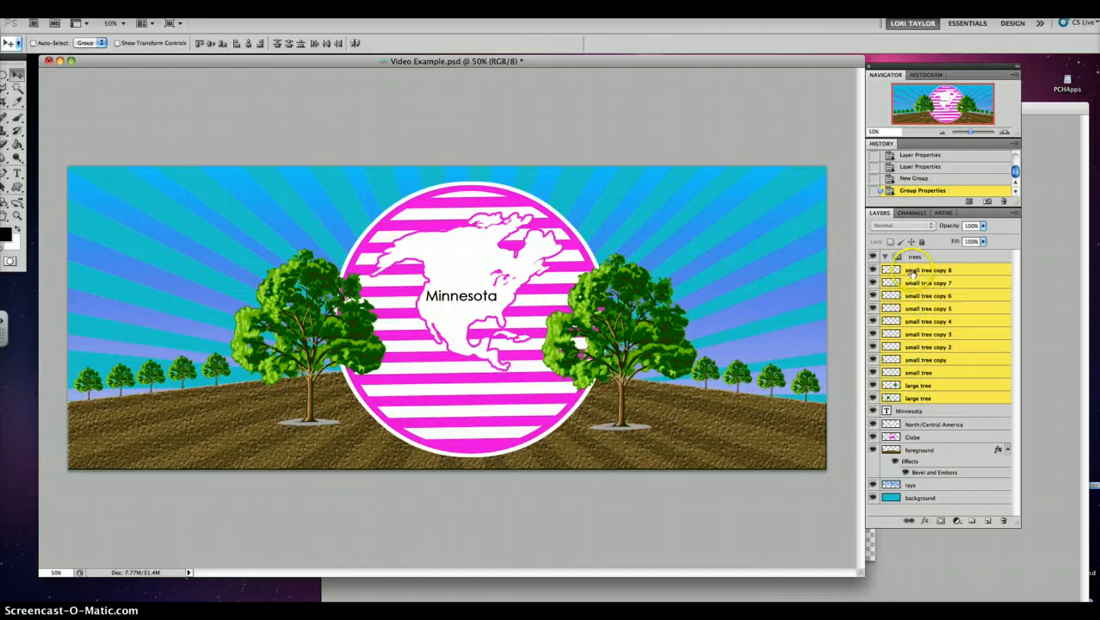
{"action": "left_click_drag", "start_coordinate": [912, 270], "coordinate": [914, 258]}
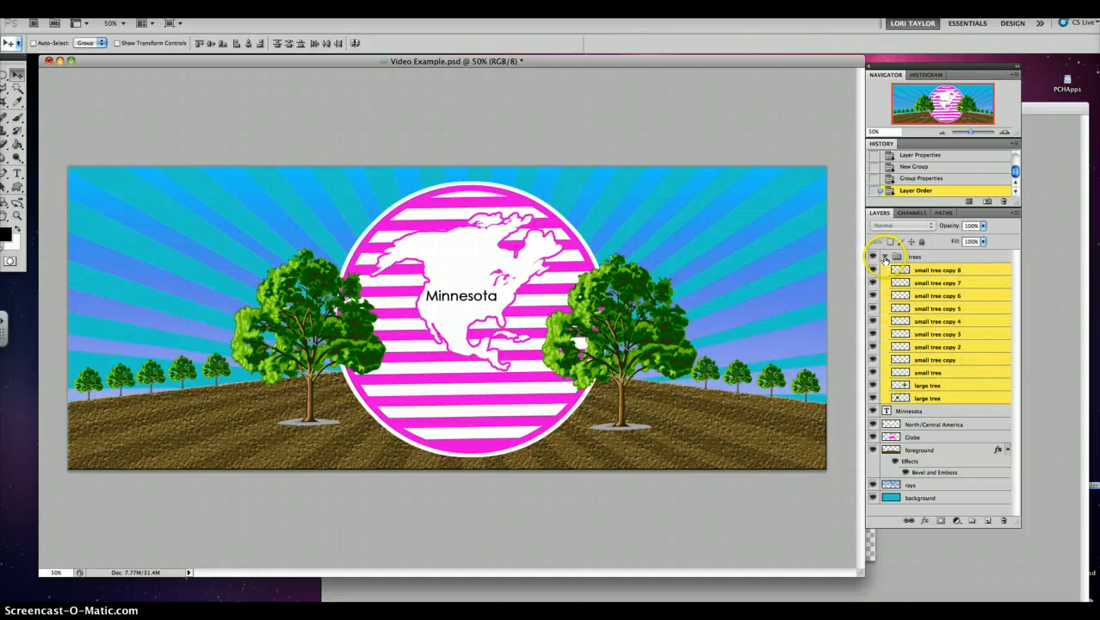
{"action": "left_click", "coordinate": [885, 257]}
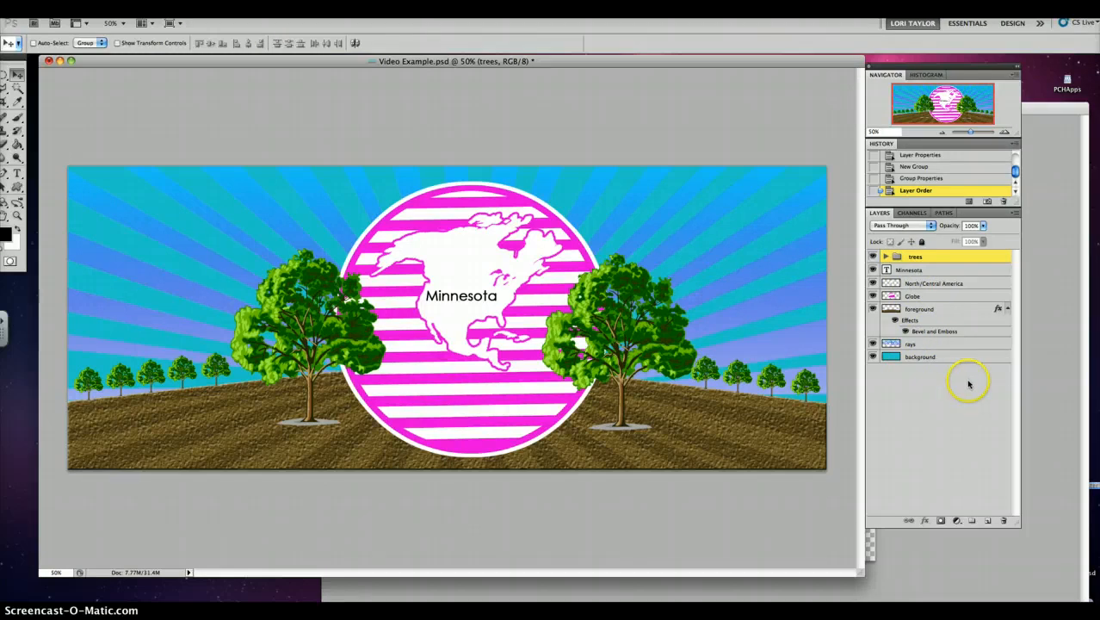
{"action": "key", "text": "Tab"}
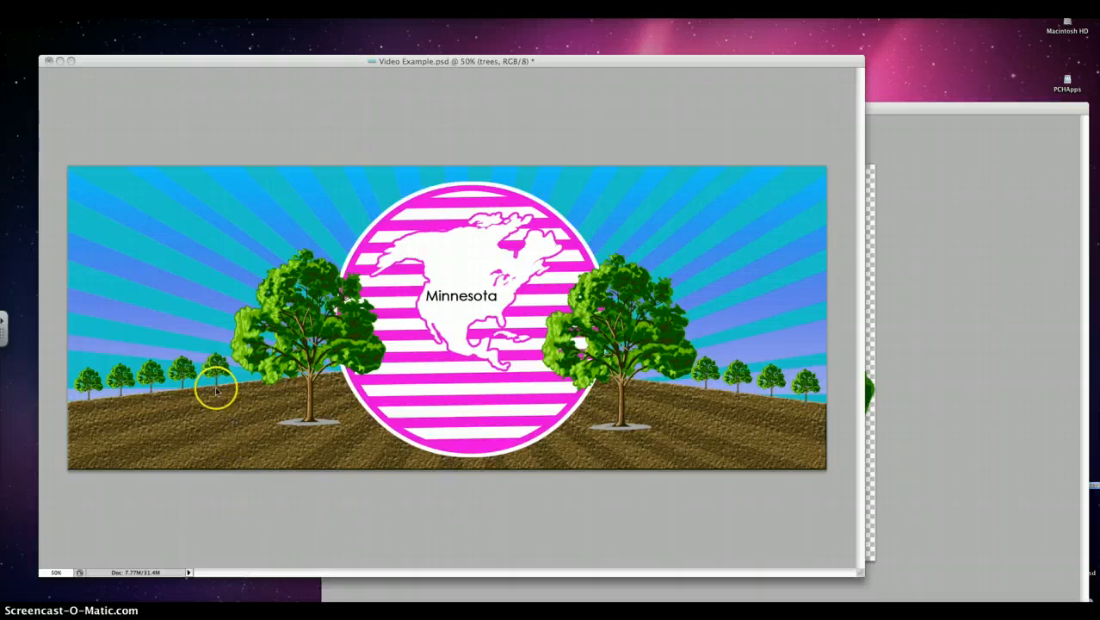
{"action": "key", "text": "Tab"}
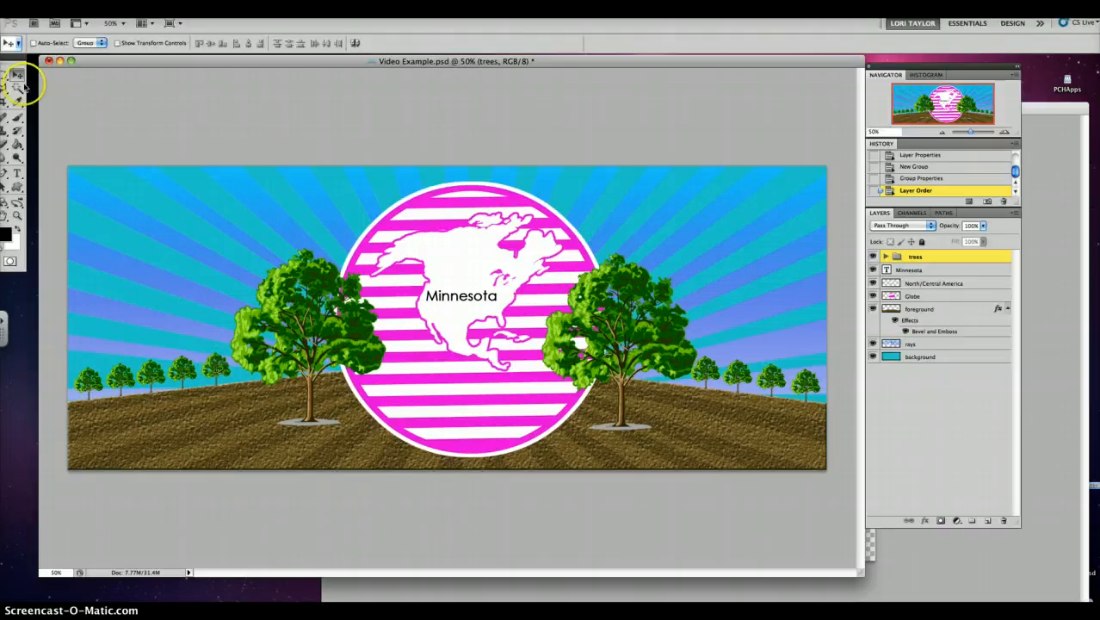
Select the large tree left of the globe and nudge it slightly to the right and up the hill
{"action": "right_click", "coordinate": [295, 326]}
{"action": "left_click", "coordinate": [328, 329]}
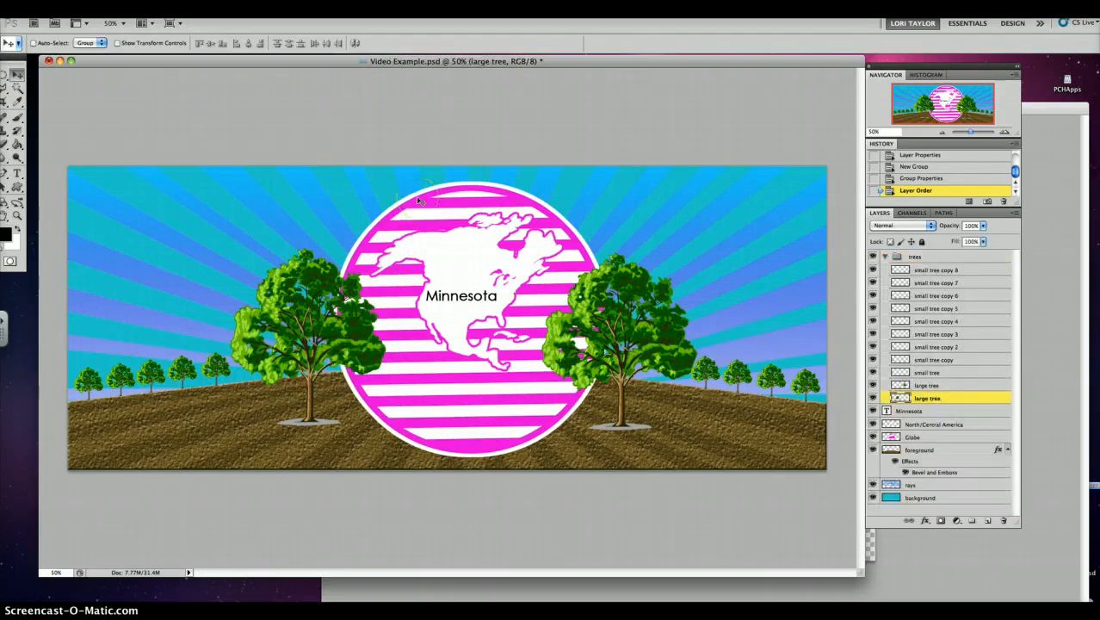
{"action": "key", "text": "Right"}
{"action": "key", "text": "Right"}
{"action": "key", "text": "Right"}
{"action": "key", "text": "Right"}
{"action": "key", "text": "Right"}
{"action": "key", "text": "Right"}
{"action": "key", "text": "Right"}
{"action": "key", "text": "Right"}
{"action": "key", "text": "Right"}
{"action": "key", "text": "Right"}
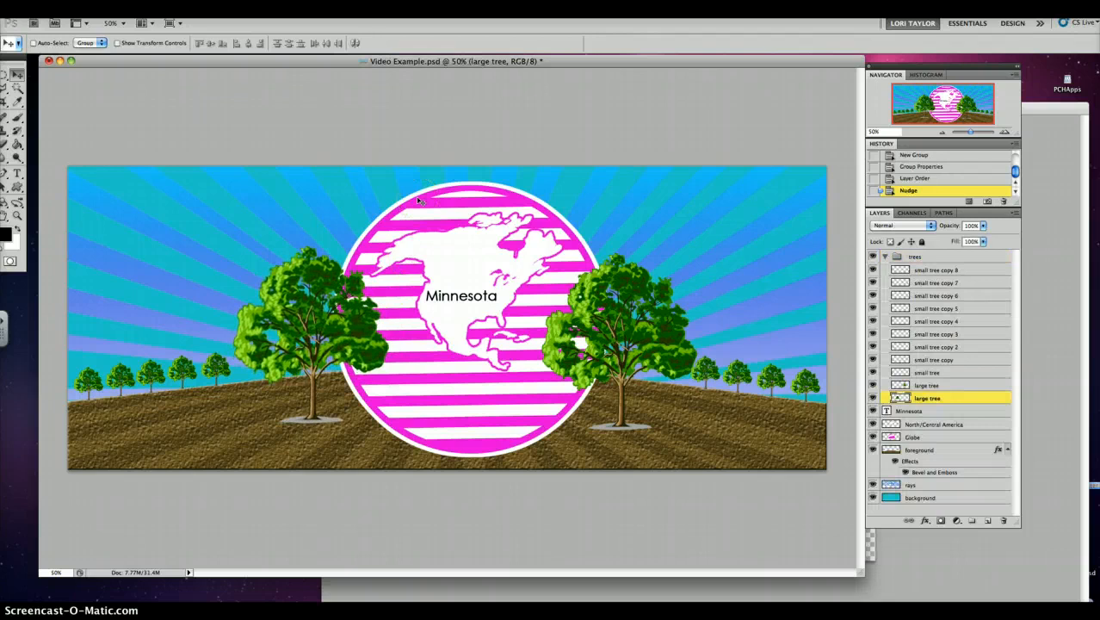
{"action": "key", "text": "Right"}
{"action": "key", "text": "Right"}
{"action": "key", "text": "Right"}
{"action": "key", "text": "Right"}
{"action": "key", "text": "Right"}
{"action": "key", "text": "Right"}
{"action": "key", "text": "Right"}
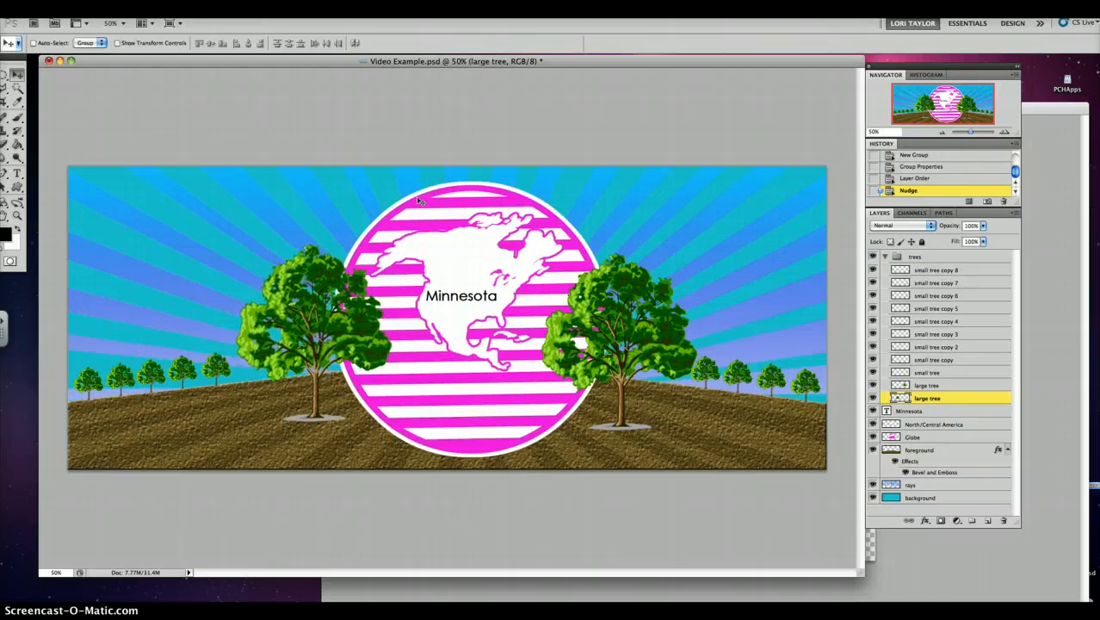
Select the large tree right of the globe and nudge it up and left until it is level with the other large tree
{"action": "right_click", "coordinate": [607, 288]}
{"action": "left_click", "coordinate": [626, 303]}
{"action": "key", "text": "Up"}
{"action": "key", "text": "Up"}
{"action": "key", "text": "Up"}
{"action": "key", "text": "Up"}
{"action": "key", "text": "Up"}
{"action": "key", "text": "Up"}
{"action": "key", "text": "Up"}
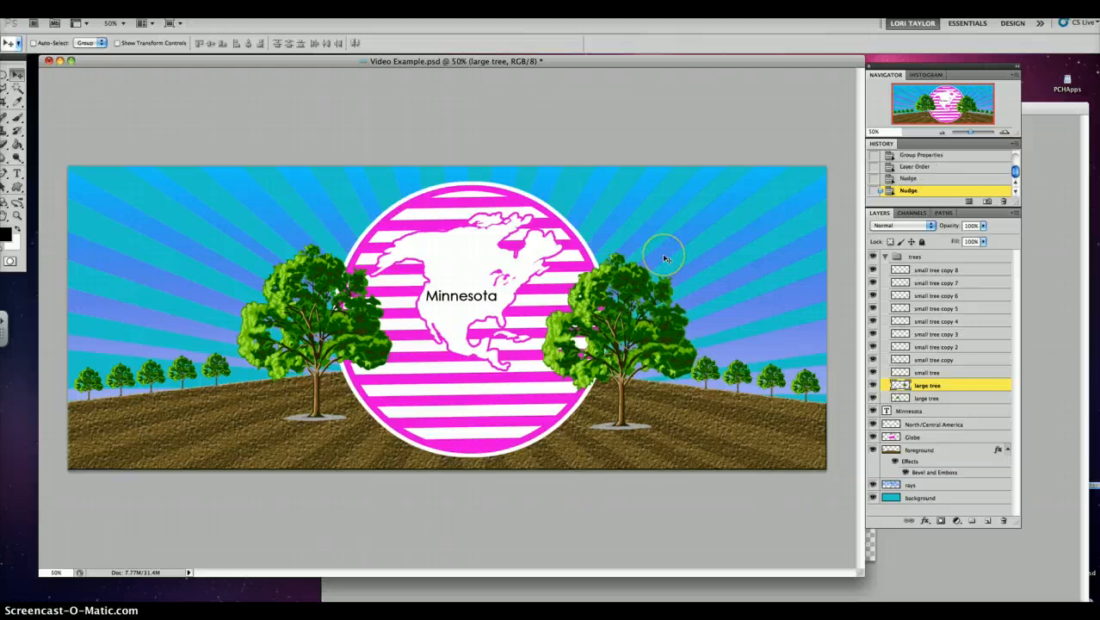
{"action": "key", "text": "Up"}
{"action": "key", "text": "Up"}
{"action": "key", "text": "Up"}
{"action": "key", "text": "Up"}
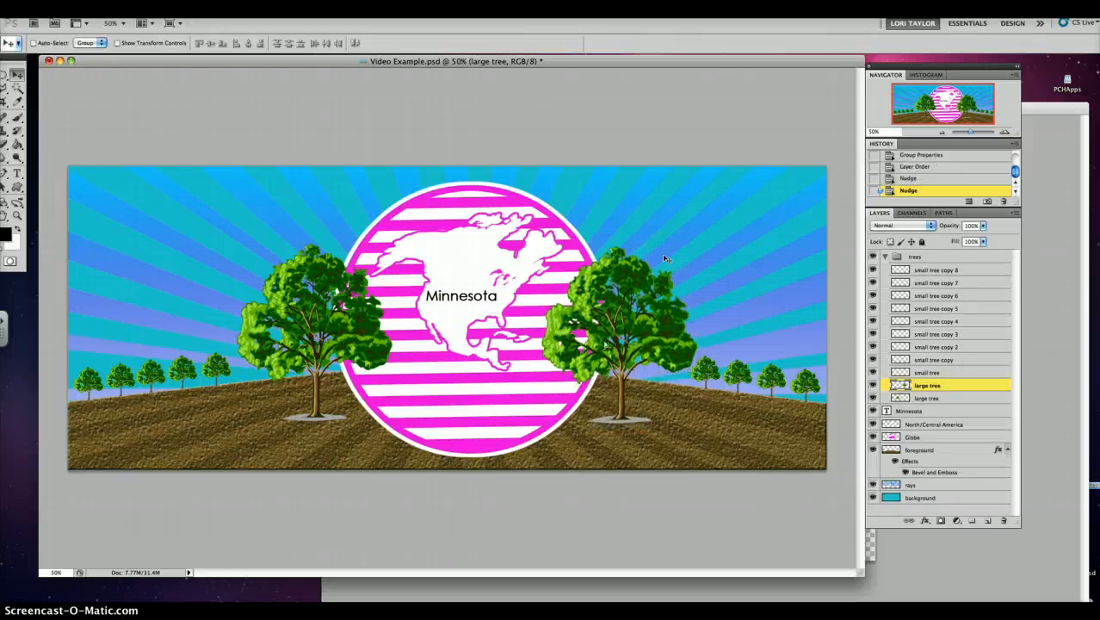
{"action": "key", "text": "Left"}
{"action": "key", "text": "Left"}
{"action": "key", "text": "Left"}
{"action": "key", "text": "Left"}
{"action": "key", "text": "Left"}
{"action": "key", "text": "Left"}
{"action": "key", "text": "Left"}
{"action": "key", "text": "Up"}
{"action": "key", "text": "Up"}
{"action": "key", "text": "Up"}
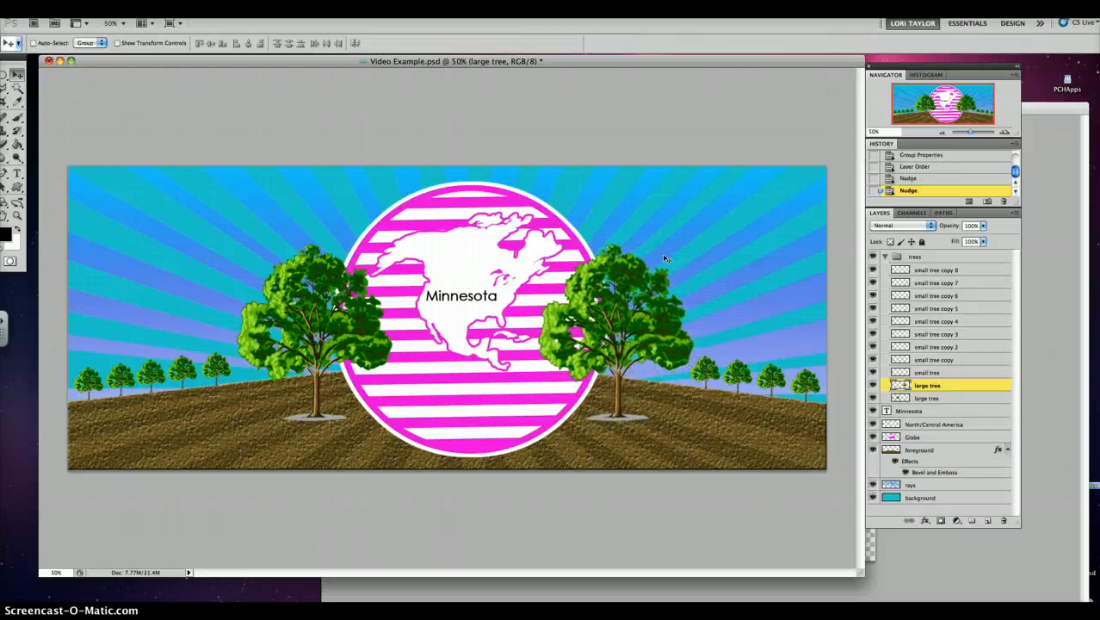
{"action": "key", "text": "Left"}
{"action": "key", "text": "Left"}
{"action": "key", "text": "Left"}
{"action": "key", "text": "Left"}
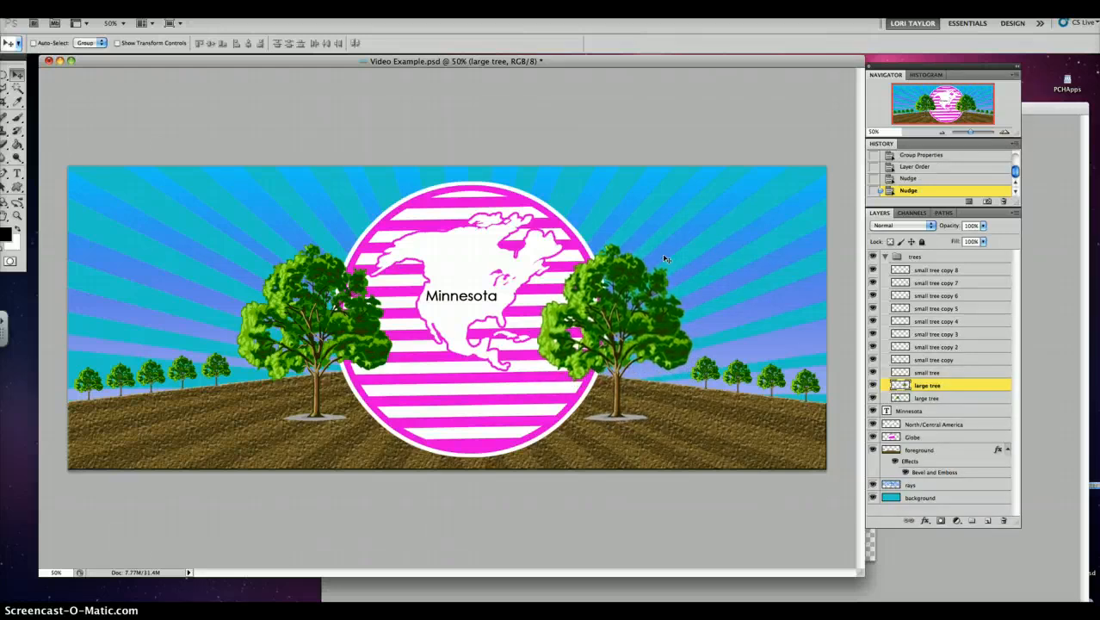
{"action": "key", "text": "Down"}
{"action": "key", "text": "Down"}
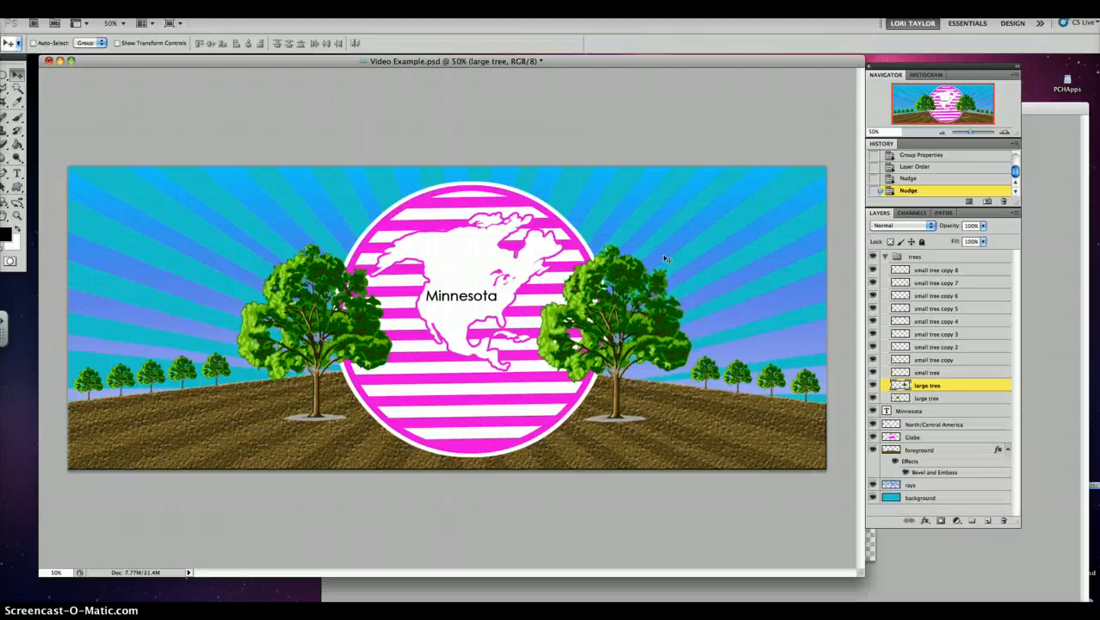